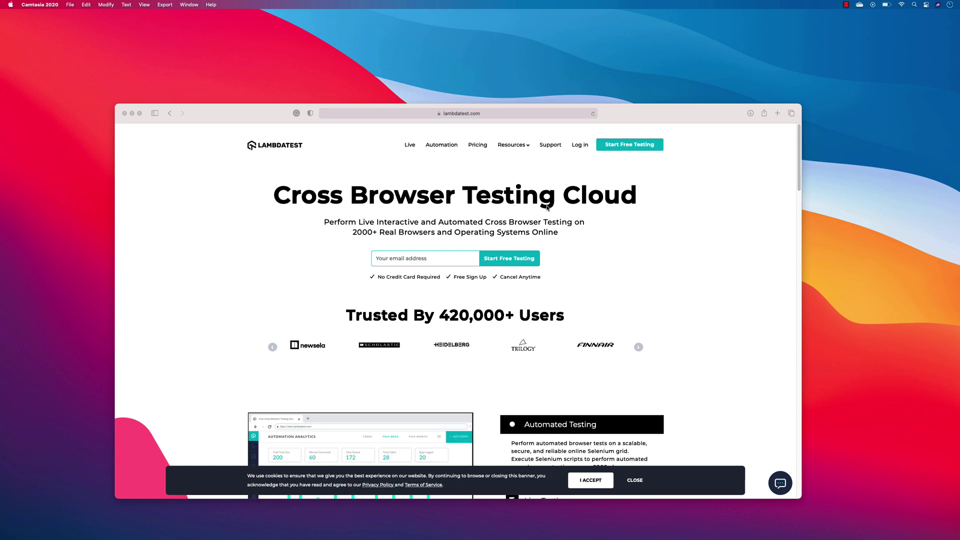
# - Scroll the LambdaTest homepage and expand the LT Browser item in the features list
pyautogui.scroll(-5, 547, 207)
pyautogui.scroll(-5, 542, 428)
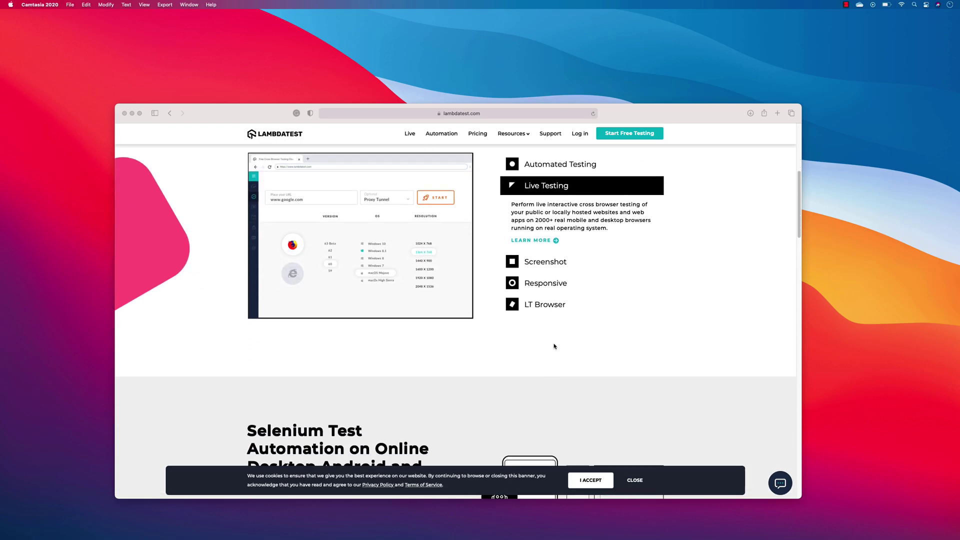
pyautogui.click(554, 309)
pyautogui.click(555, 309)
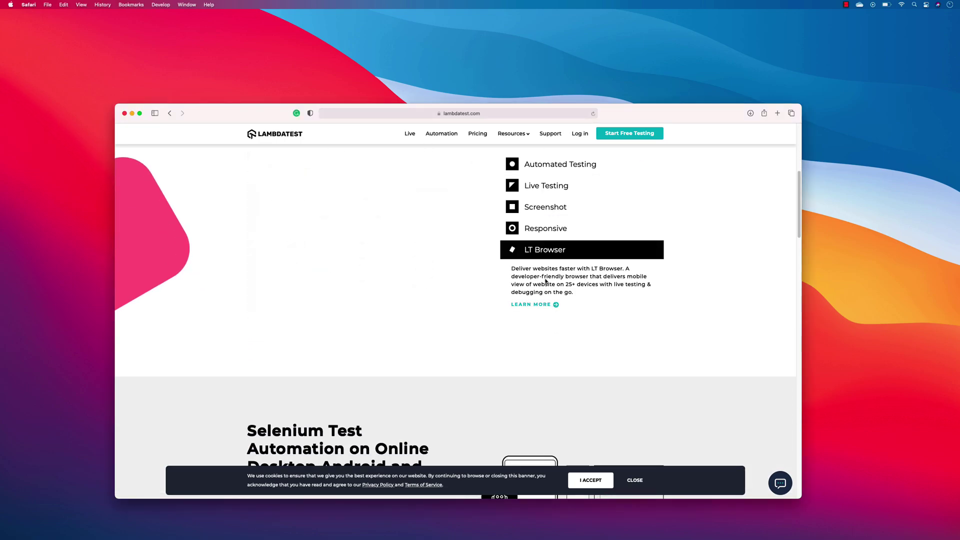
pyautogui.click(550, 379)
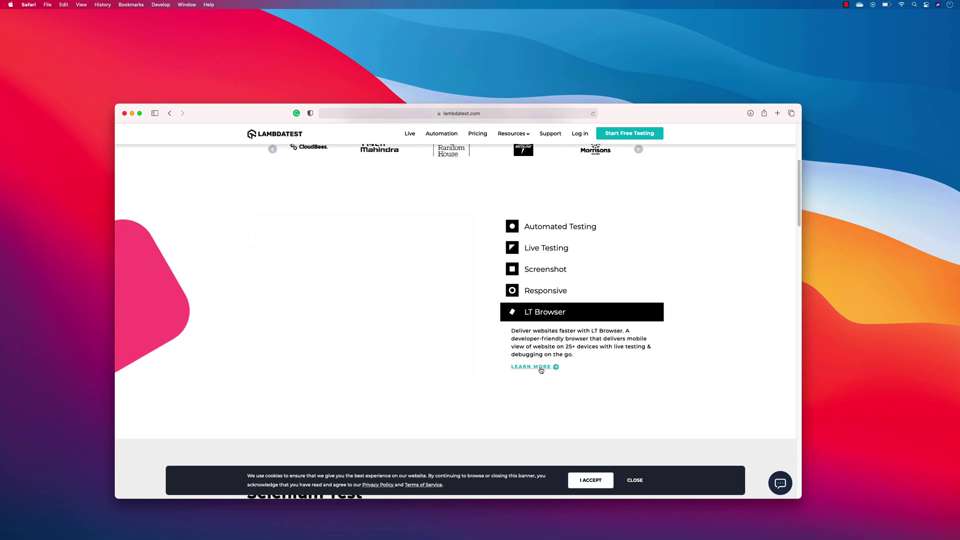
# - Open the LT Browser page via LEARN MORE and scroll down to the Download LT Browser button
pyautogui.click(540, 368)
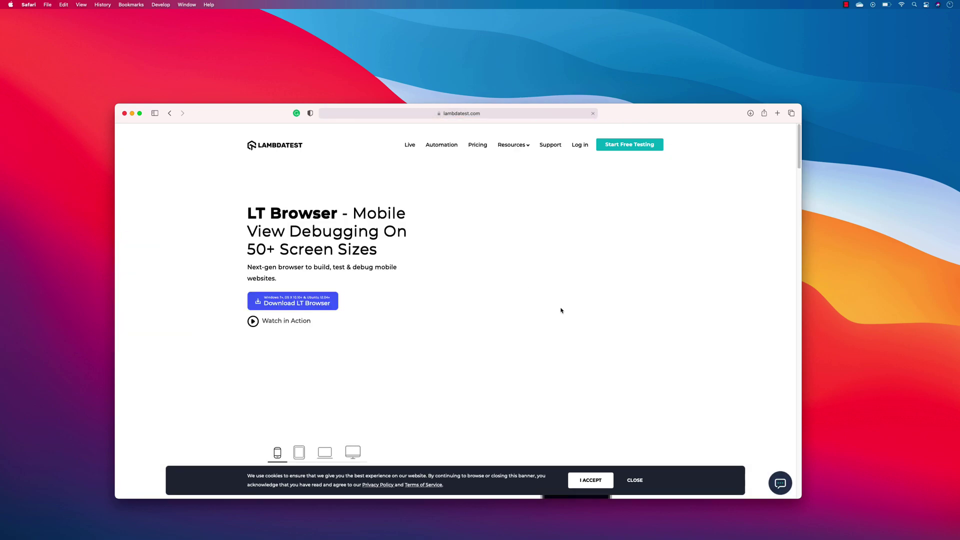
pyautogui.scroll(-10, 550, 299)
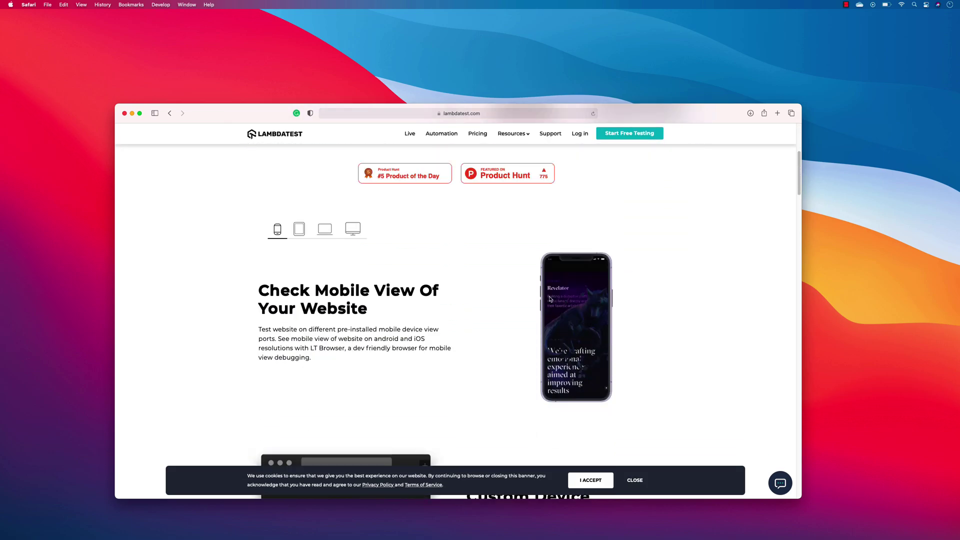
pyautogui.scroll(-10, 550, 299)
pyautogui.scroll(-10, 595, 296)
pyautogui.scroll(-5, 595, 291)
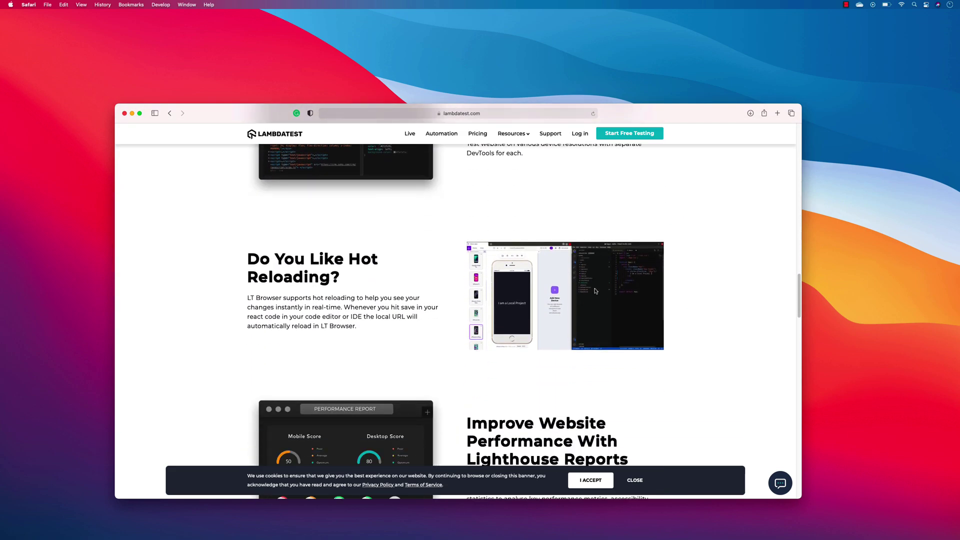
pyautogui.scroll(-6, 595, 291)
pyautogui.scroll(-6, 593, 290)
pyautogui.scroll(-2, 596, 289)
pyautogui.scroll(-6, 598, 284)
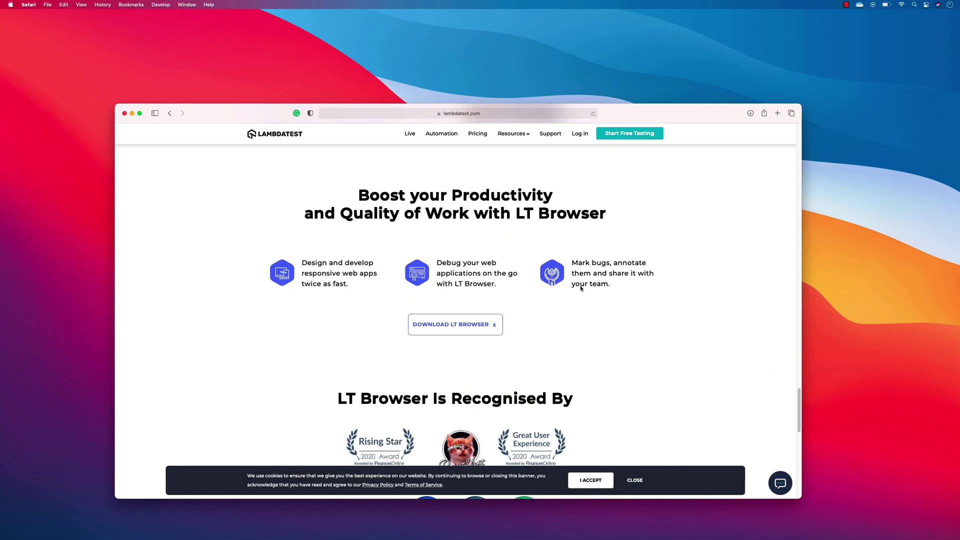
pyautogui.scroll(-2, 476, 326)
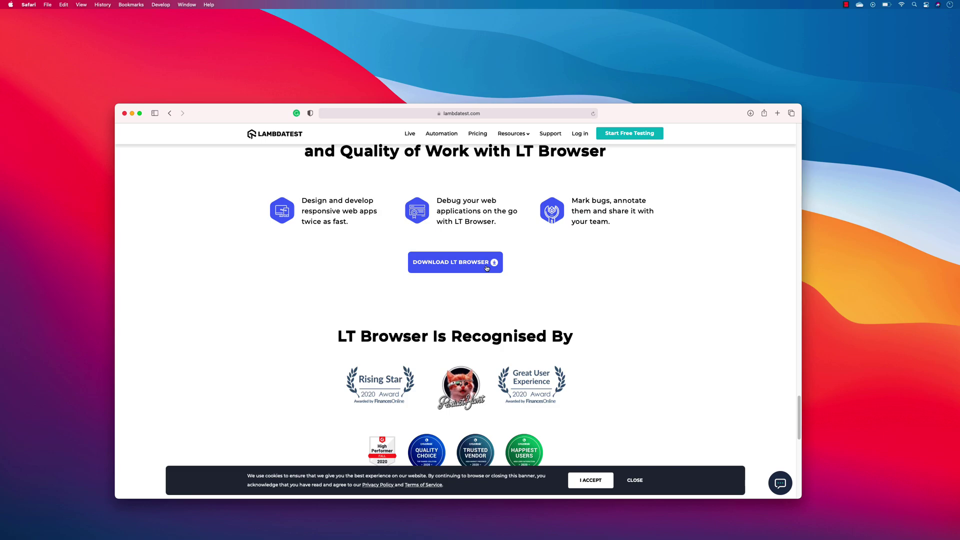
# - Launch LT Browser from Spotlight search and make its window fill the screen
pyautogui.press('super+space')
pyautogui.write('lt')
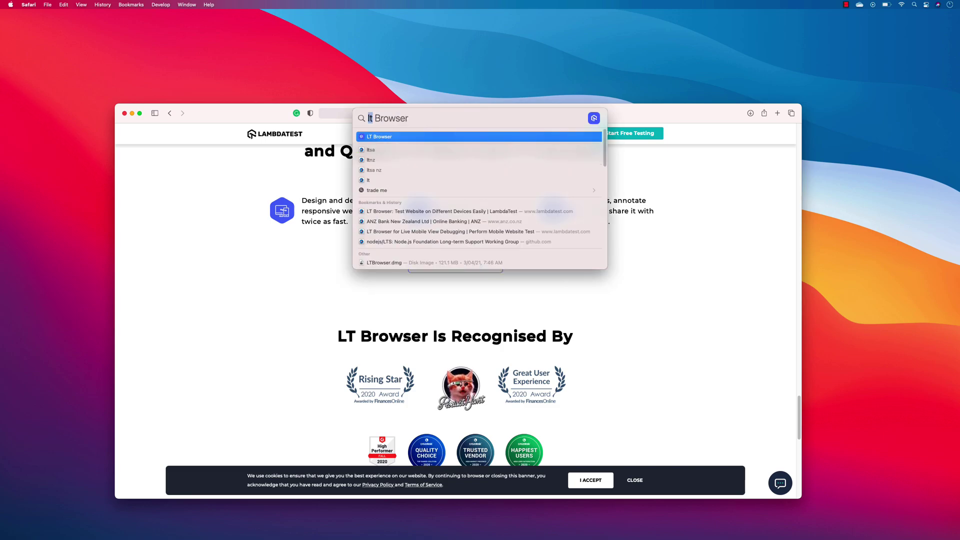
pyautogui.press('Return')
pyautogui.click(224, 138)
# - Collapse and re-expand the iPhone X preview, then scroll through executeautomation.com in the previews
pyautogui.click(187, 33)
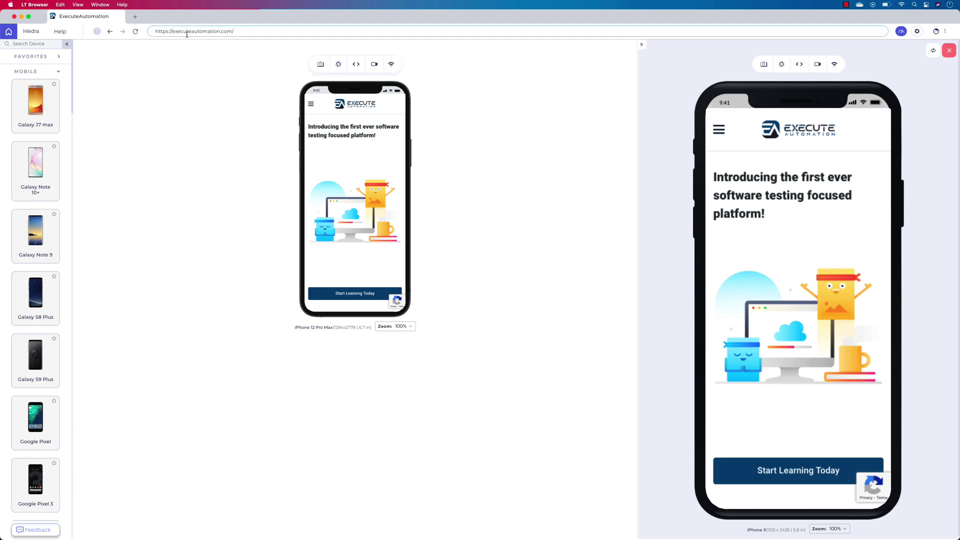
pyautogui.click(642, 45)
pyautogui.click(955, 44)
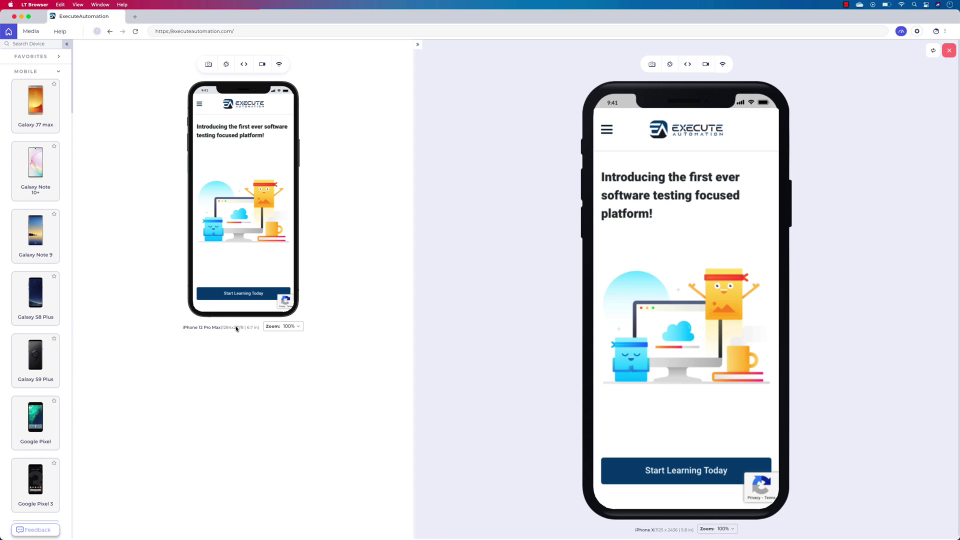
pyautogui.scroll(-1, 467, 294)
pyautogui.scroll(-15, 240, 279)
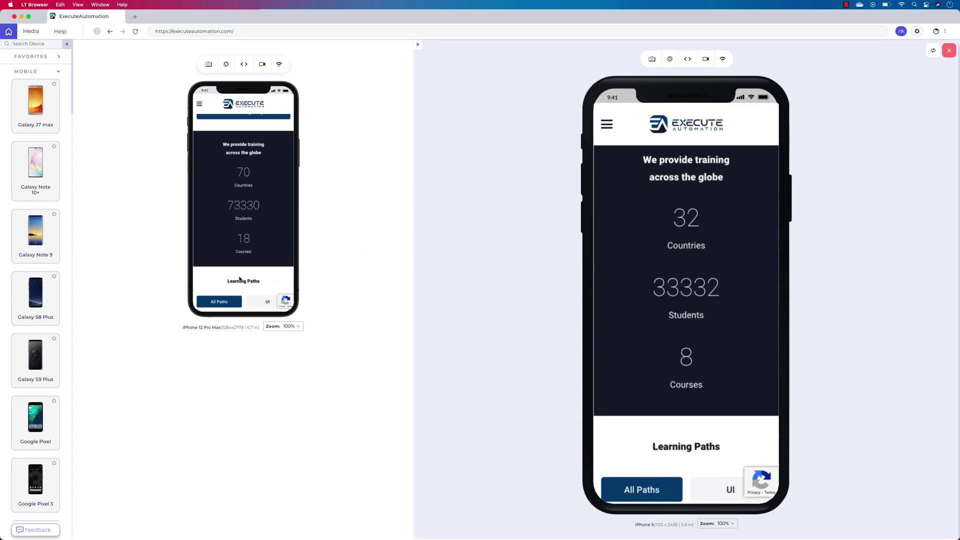
pyautogui.scroll(-15, 240, 279)
pyautogui.scroll(-5, 240, 279)
pyautogui.scroll(20, 240, 279)
# - Remove the iPhone X device and add a 15-inch MacBook Pro device instead
pyautogui.click(950, 50)
pyautogui.click(692, 273)
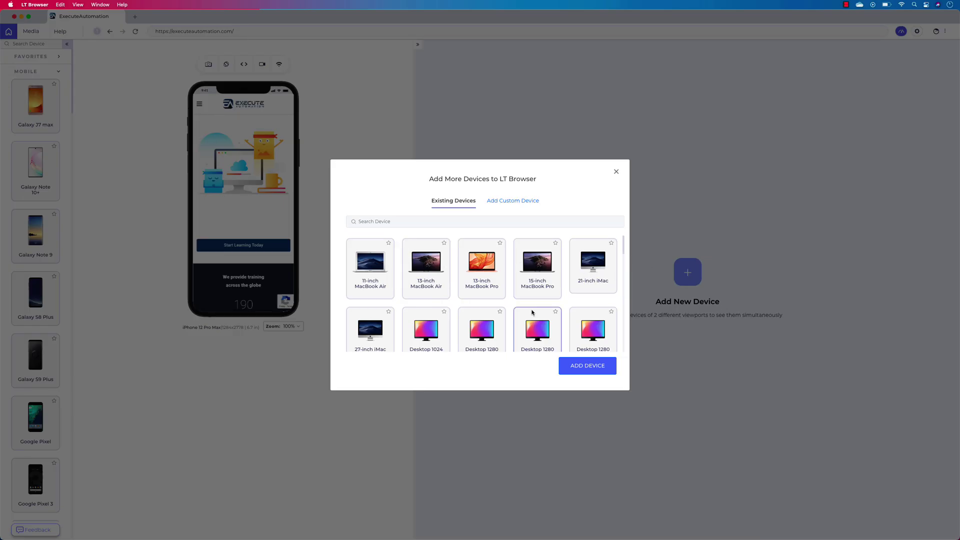
pyautogui.click(544, 274)
pyautogui.click(583, 369)
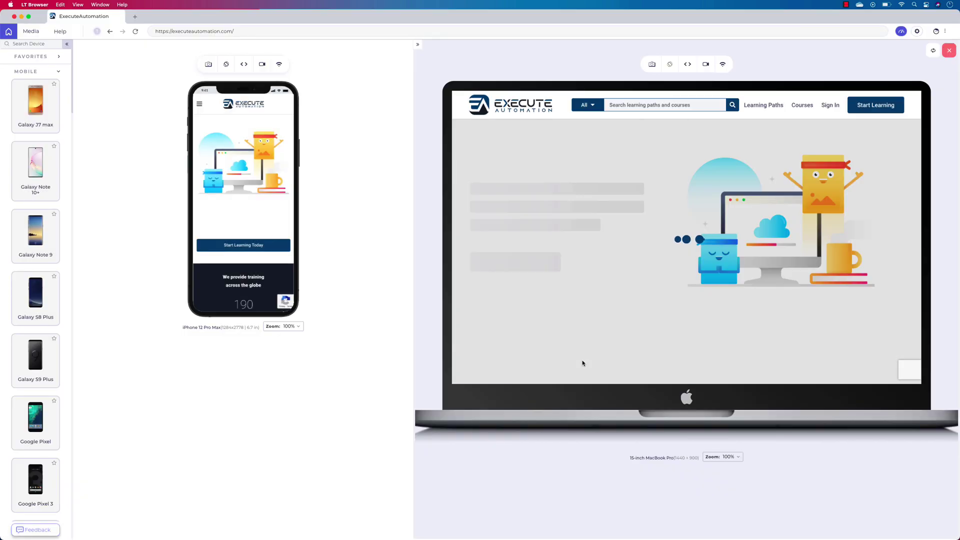
# - Scroll down to the Learning Paths cards and enrol in the Docker course
pyautogui.scroll(-5, 571, 301)
pyautogui.scroll(-10, 660, 254)
pyautogui.scroll(-10, 474, 256)
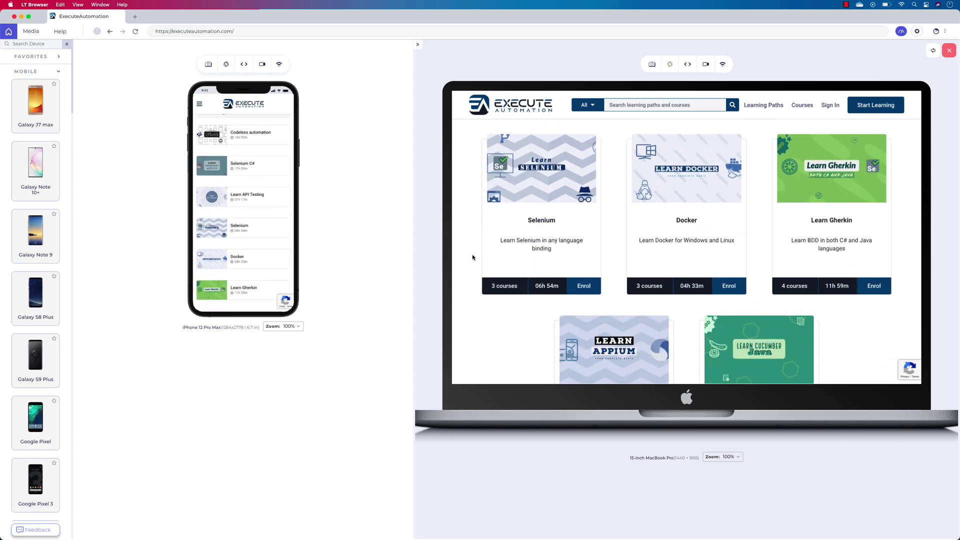
pyautogui.scroll(10, 472, 257)
pyautogui.click(689, 336)
# - Go to the sign-up page from the prompt and focus the iPhone's First Name field
pyautogui.click(742, 284)
pyautogui.scroll(-10, 728, 283)
pyautogui.scroll(10, 702, 262)
pyautogui.click(240, 201)
pyautogui.scroll(-4, 667, 245)
pyautogui.scroll(-3, 665, 245)
pyautogui.scroll(8, 666, 245)
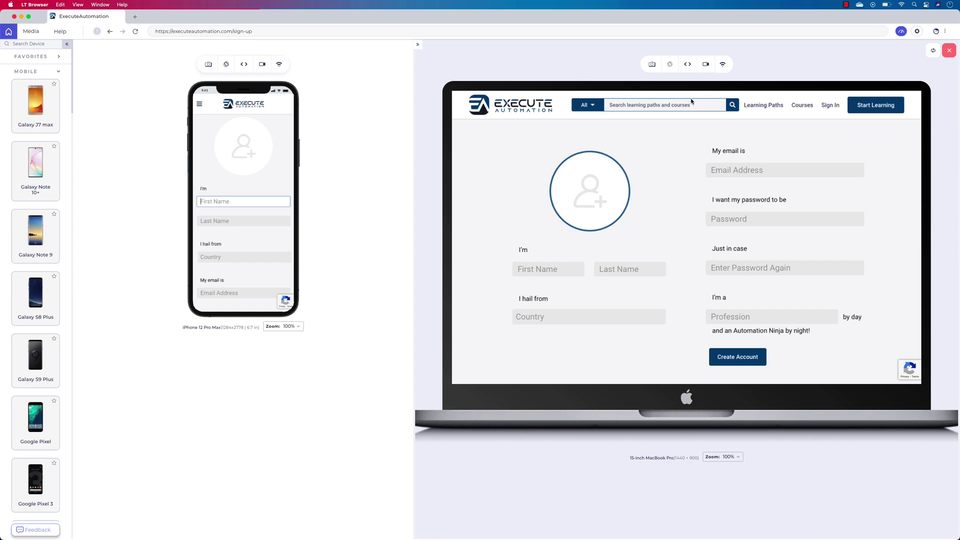
pyautogui.click(900, 32)
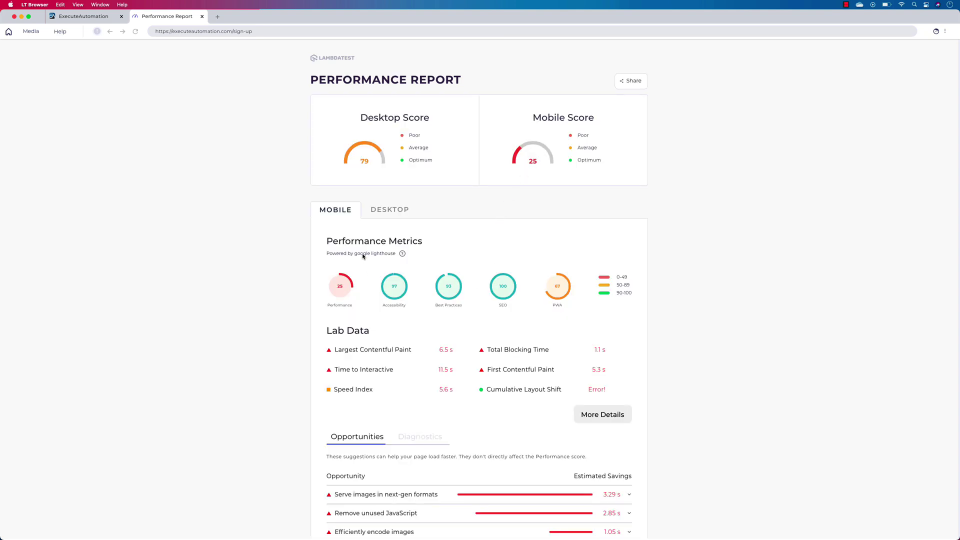
pyautogui.click(386, 212)
pyautogui.click(336, 210)
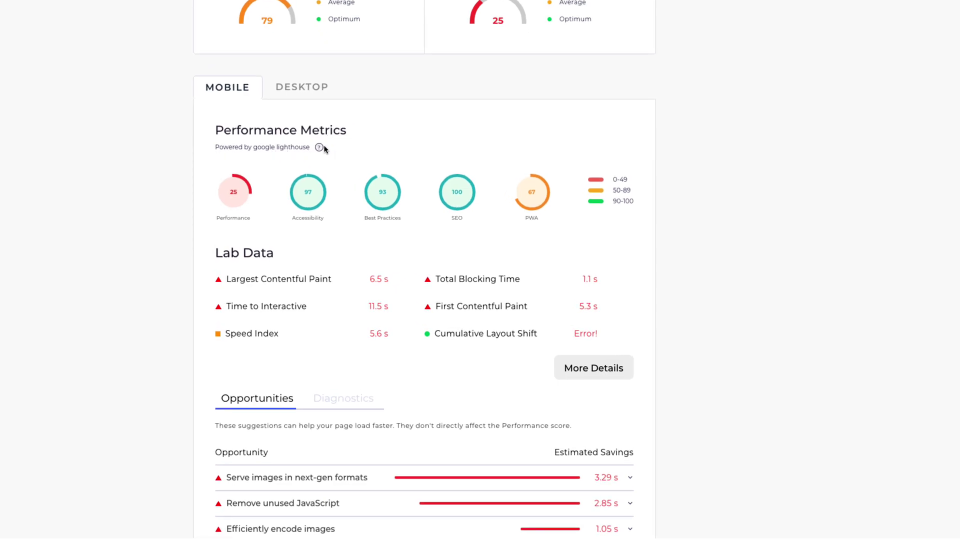
pyautogui.moveTo(322, 148)
pyautogui.scroll(-2, 560, 240)
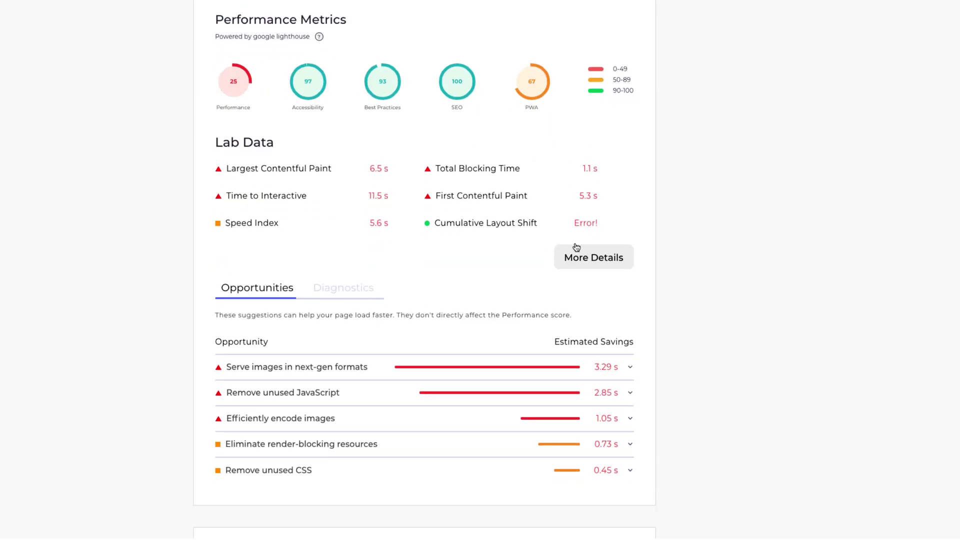
# - Expand the next-gen image formats and unused JavaScript opportunities to see their URLs
pyautogui.moveTo(243, 167)
pyautogui.moveTo(251, 222)
pyautogui.scroll(-7, 453, 268)
pyautogui.click(608, 30)
pyautogui.scroll(-8, 547, 220)
pyautogui.scroll(8, 547, 224)
pyautogui.scroll(-6, 547, 224)
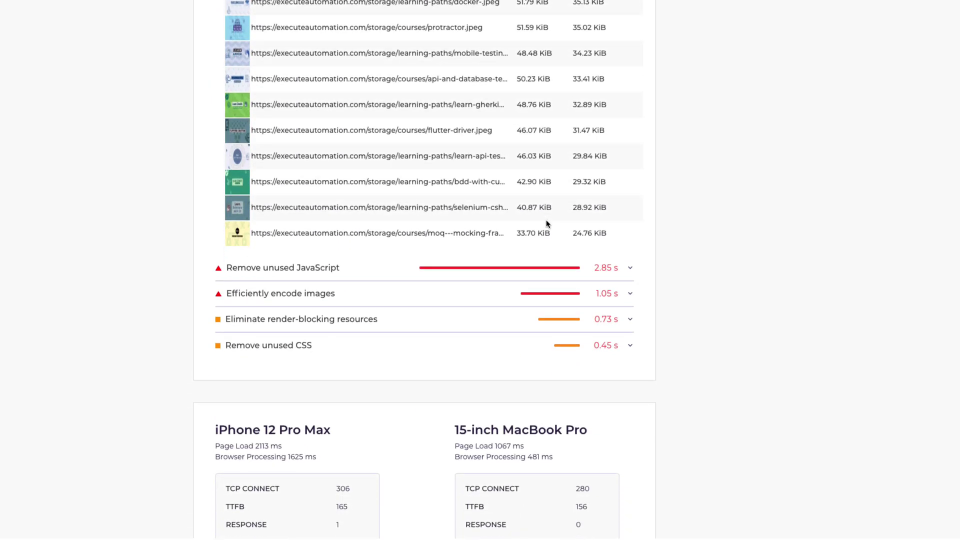
pyautogui.click(422, 268)
pyautogui.scroll(-3, 516, 336)
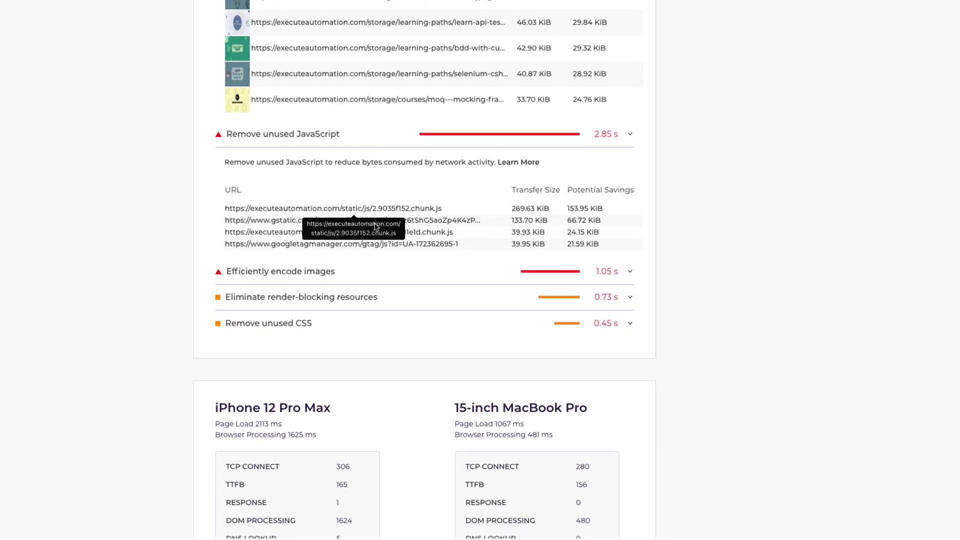
# - Expand the efficiently encode images and render-blocking resources opportunities
pyautogui.click(331, 273)
pyautogui.scroll(-3, 401, 302)
pyautogui.scroll(1, 403, 286)
pyautogui.scroll(-3, 401, 283)
pyautogui.scroll(-6, 351, 278)
pyautogui.click(378, 204)
pyautogui.scroll(-2, 391, 283)
pyautogui.scroll(-3, 390, 284)
pyautogui.scroll(20, 390, 283)
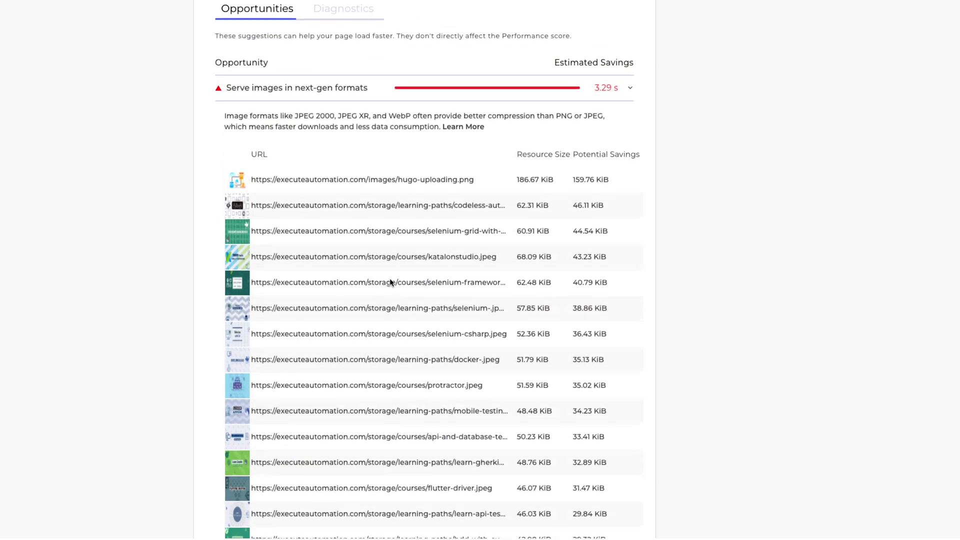
pyautogui.scroll(5, 390, 280)
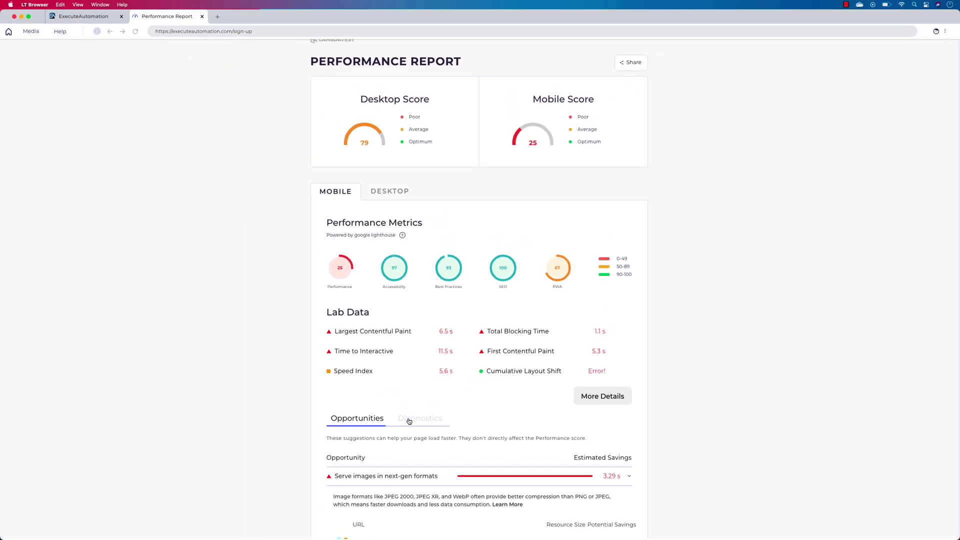
# - Switch the report to its Diagnostics list
pyautogui.click(409, 421)
pyautogui.scroll(-4, 415, 418)
pyautogui.scroll(4, 422, 412)
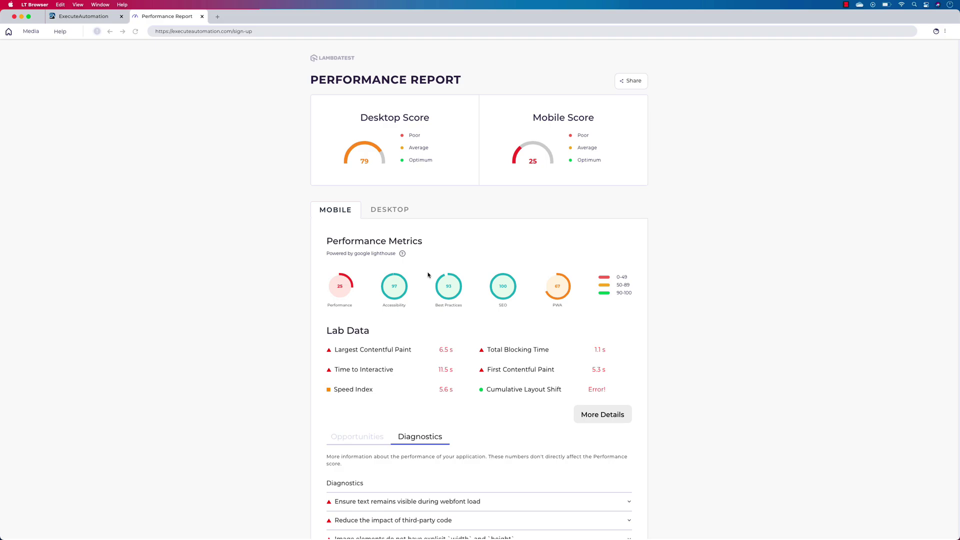
# - Open and dismiss the report's Share dialog, then return to the ExecuteAutomation tab
pyautogui.click(644, 85)
pyautogui.click(565, 223)
pyautogui.click(89, 18)
# - Open dev tools for the iPhone preview and browse the Console, Sources, Performance and Memory panels
pyautogui.click(269, 158)
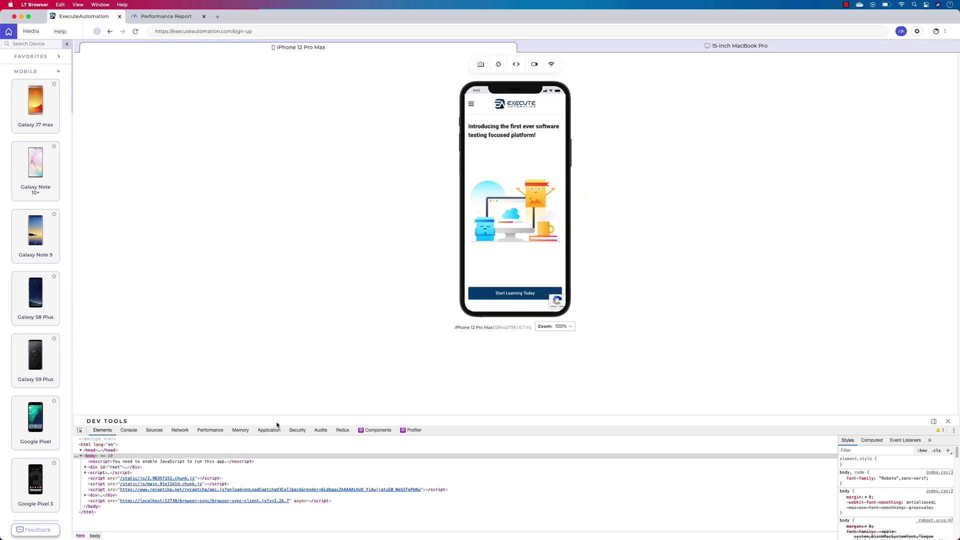
pyautogui.click(128, 430)
pyautogui.click(155, 431)
pyautogui.click(206, 431)
pyautogui.click(241, 431)
# - Show the React Components and Profiler panels and highlight the required React version text
pyautogui.click(954, 430)
pyautogui.moveTo(890, 508)
pyautogui.click(379, 431)
pyautogui.click(408, 431)
pyautogui.moveTo(531, 493); pyautogui.dragTo(567, 493)
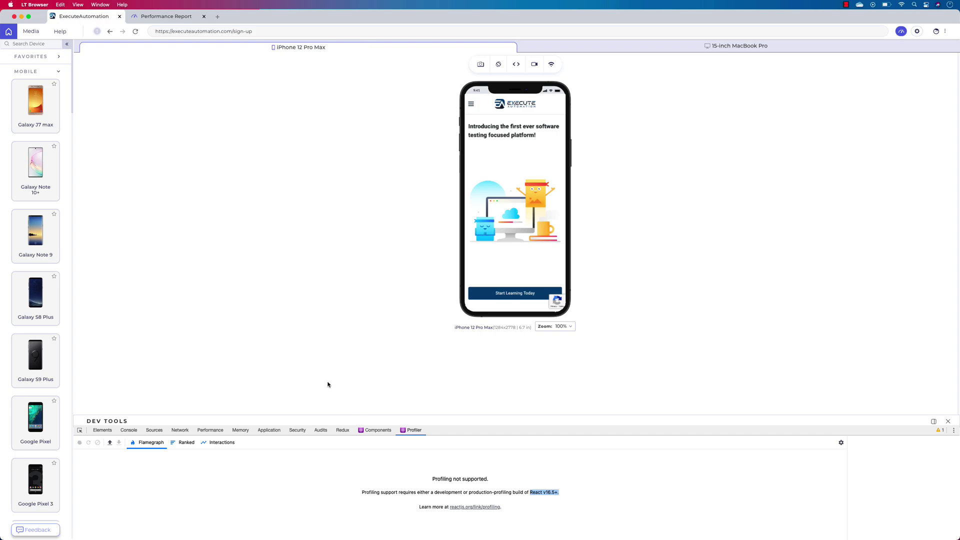
# - Start recording the iPhone preview and open BDD with Cucumber, then Cucumber with Java (Selenium)
pyautogui.click(535, 65)
pyautogui.scroll(-15, 529, 204)
pyautogui.scroll(-5, 530, 204)
pyautogui.click(530, 195)
pyautogui.scroll(-5, 525, 275)
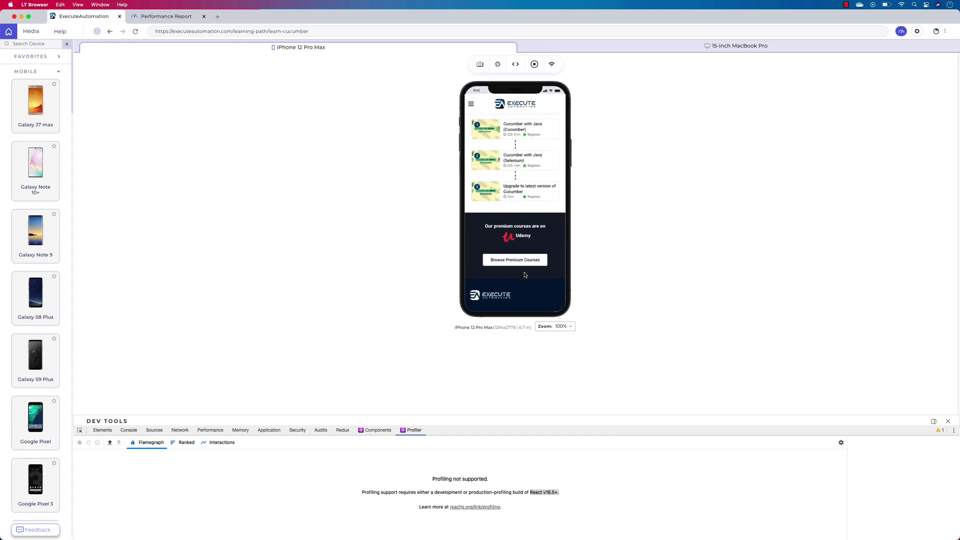
pyautogui.scroll(3, 526, 275)
pyautogui.click(525, 192)
# - Open the course's lesson player, play the first lesson, and stop the recording
pyautogui.scroll(-10, 522, 258)
pyautogui.scroll(10, 521, 258)
pyautogui.click(519, 227)
pyautogui.click(519, 214)
pyautogui.click(540, 65)
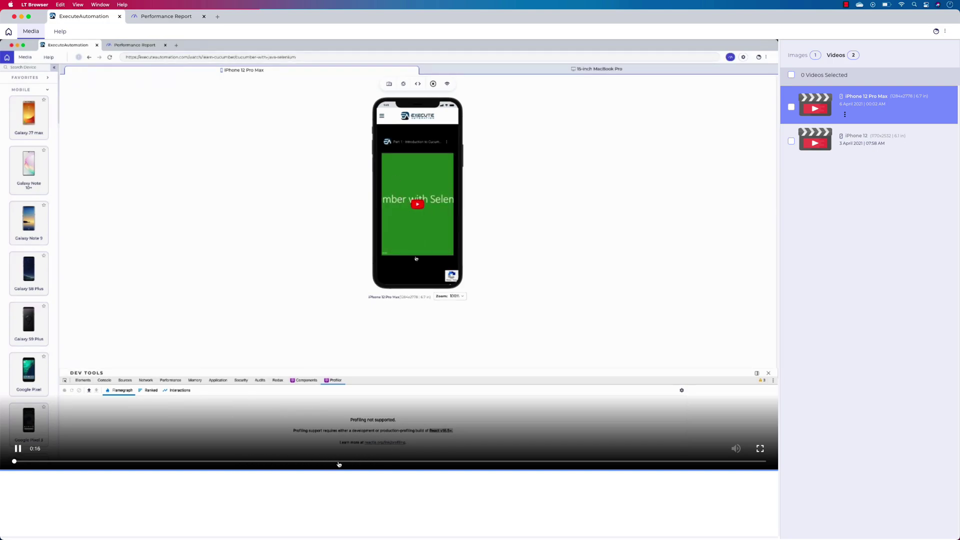
# - In the Images tab, scroll through the saved iPhone 12 screenshot of executeautomation.com
pyautogui.click(798, 55)
pyautogui.scroll(-10, 278, 219)
pyautogui.scroll(-20, 278, 218)
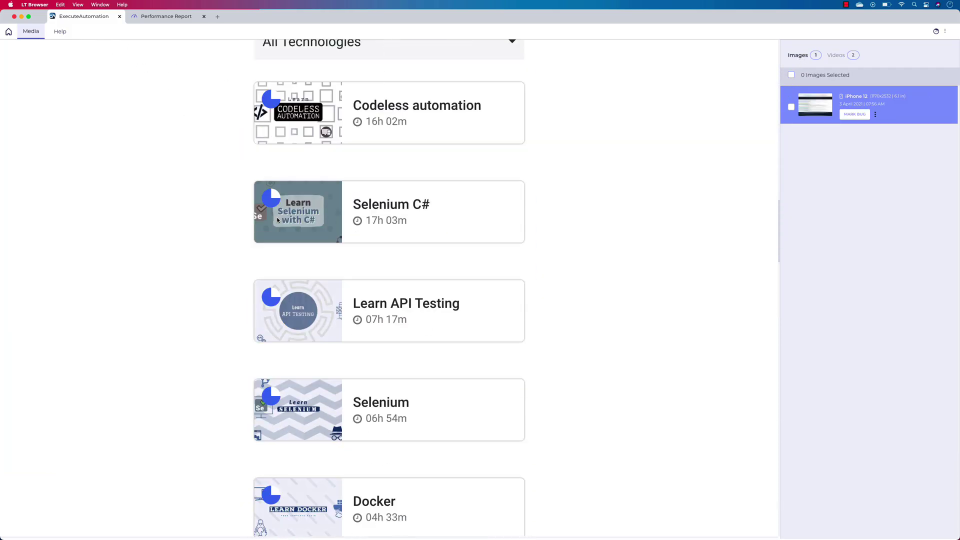
pyautogui.scroll(-20, 277, 221)
pyautogui.scroll(8, 277, 219)
pyautogui.scroll(-5, 277, 219)
pyautogui.scroll(-10, 260, 285)
pyautogui.scroll(-15, 278, 426)
pyautogui.scroll(-15, 280, 419)
pyautogui.scroll(20, 282, 406)
# - Return to the live previews, view the 15-inch MacBook Pro, then switch back to iPhone 12 Pro Max
pyautogui.click(9, 32)
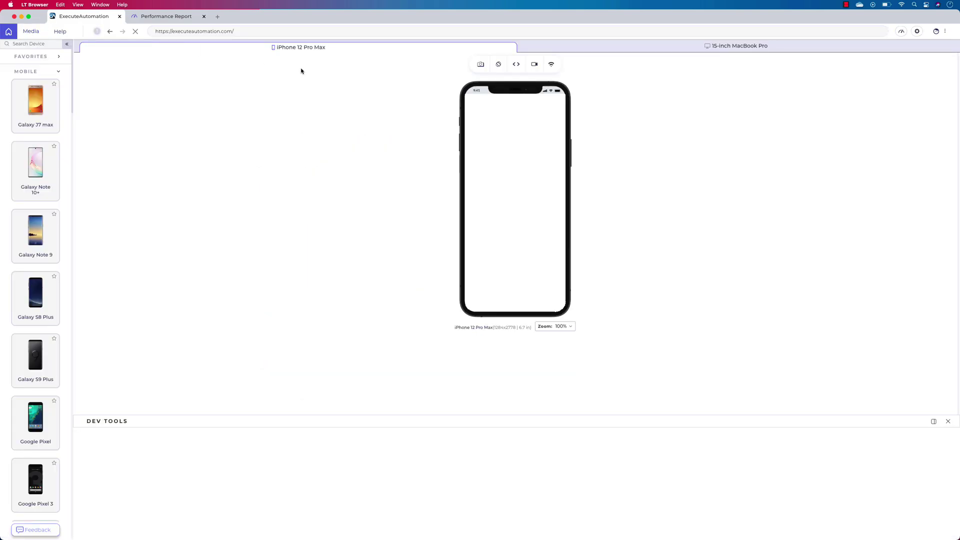
pyautogui.click(658, 54)
pyautogui.click(425, 53)
pyautogui.scroll(-15, 52, 317)
pyautogui.scroll(-15, 52, 318)
pyautogui.scroll(20, 52, 318)
# - Collapse the MOBILE and TABLETS groups in the device sidebar to reveal desktop models
pyautogui.click(35, 71)
pyautogui.scroll(2, 39, 214)
pyautogui.click(40, 86)
pyautogui.scroll(-10, 43, 252)
pyautogui.scroll(10, 43, 252)
pyautogui.scroll(-10, 38, 280)
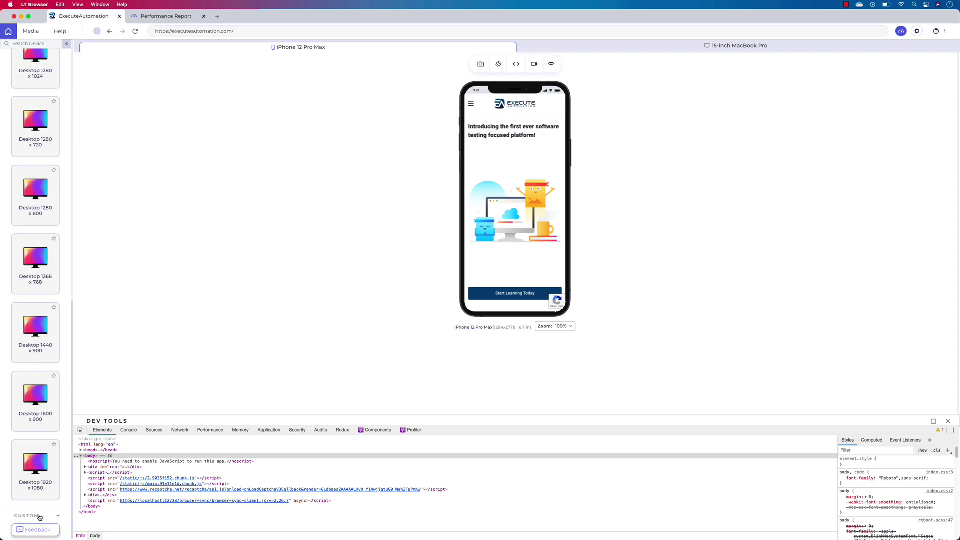
# - Scroll the side-by-side iPhone 12 Pro Max and MacBook Pro previews down and back up together
pyautogui.scroll(10, 32, 316)
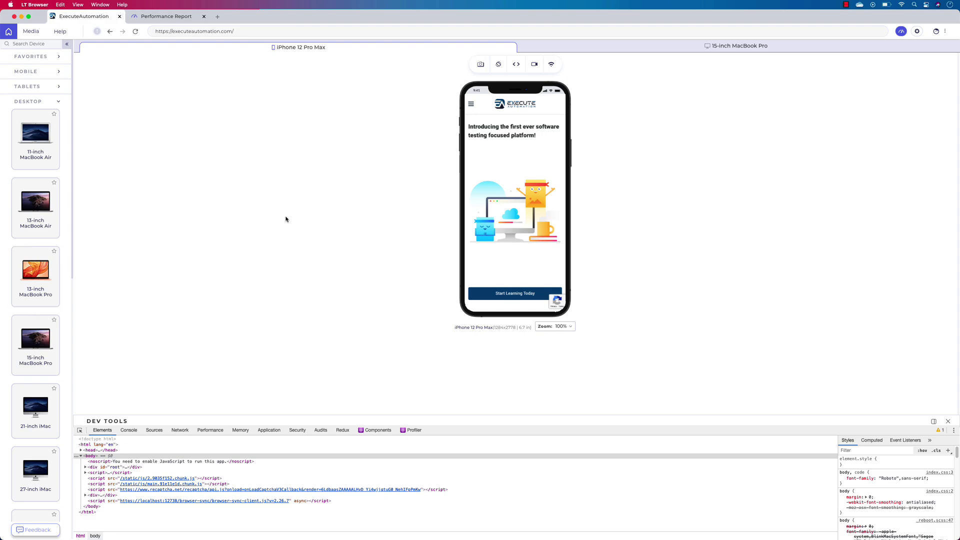
pyautogui.scroll(-5, 616, 244)
pyautogui.scroll(-15, 617, 245)
pyautogui.scroll(-5, 617, 245)
pyautogui.scroll(-2, 615, 241)
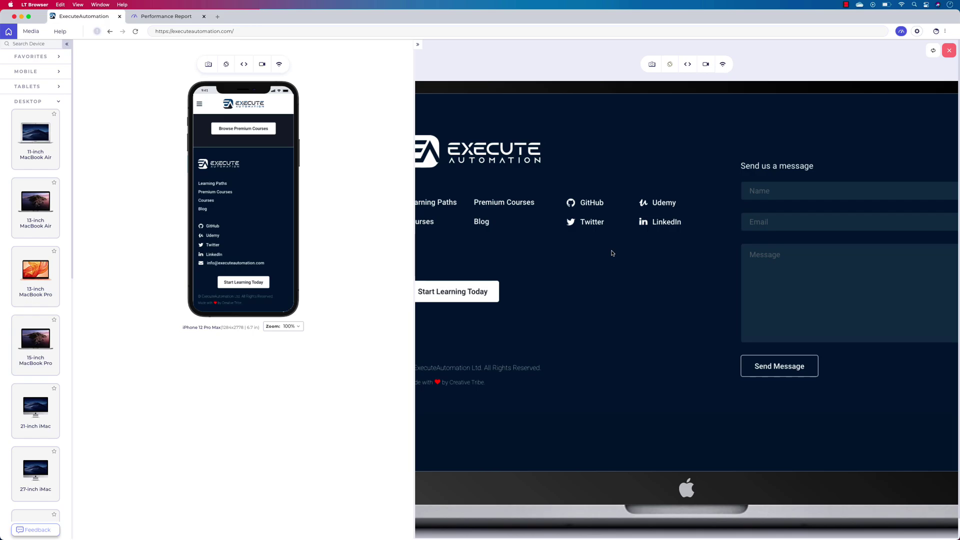
pyautogui.scroll(1, 610, 251)
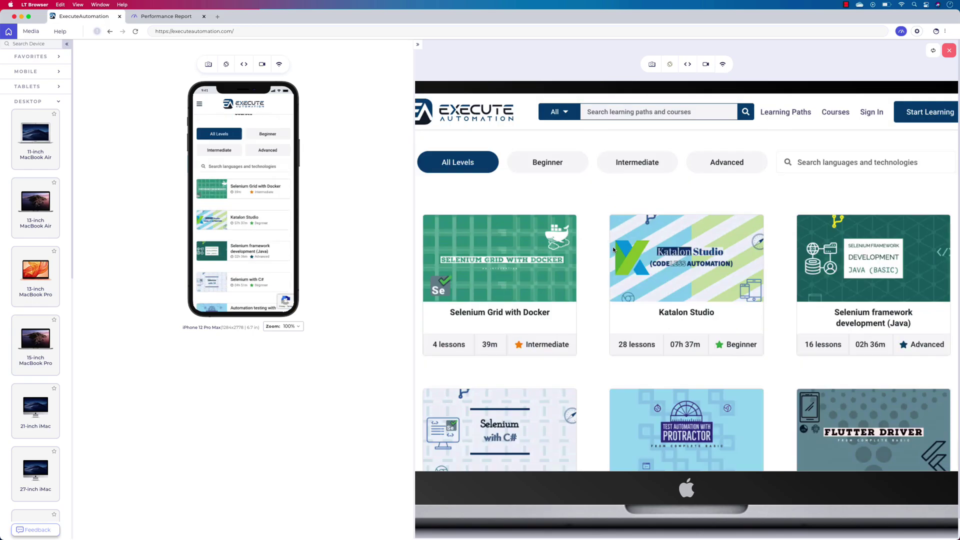